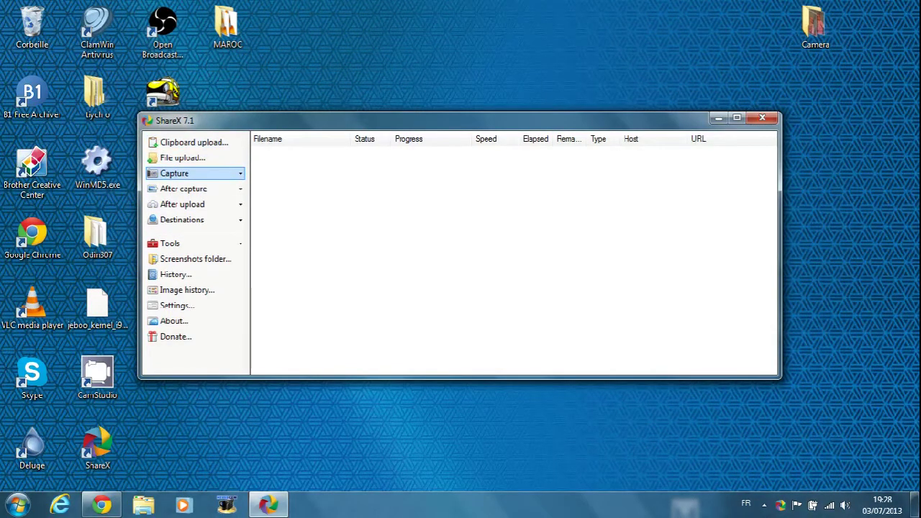
- Capture a screenshot of the entire monitor
click(191, 173)
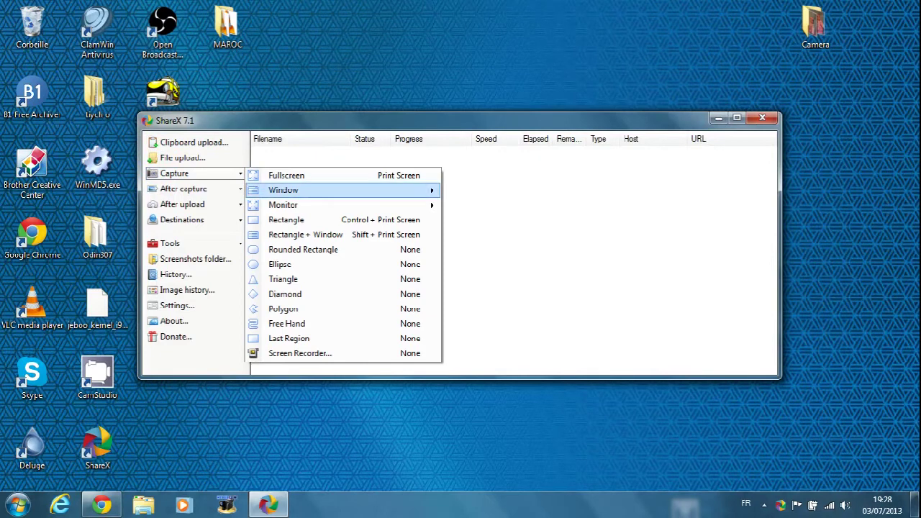
mouse_move(324, 205)
click(485, 206)
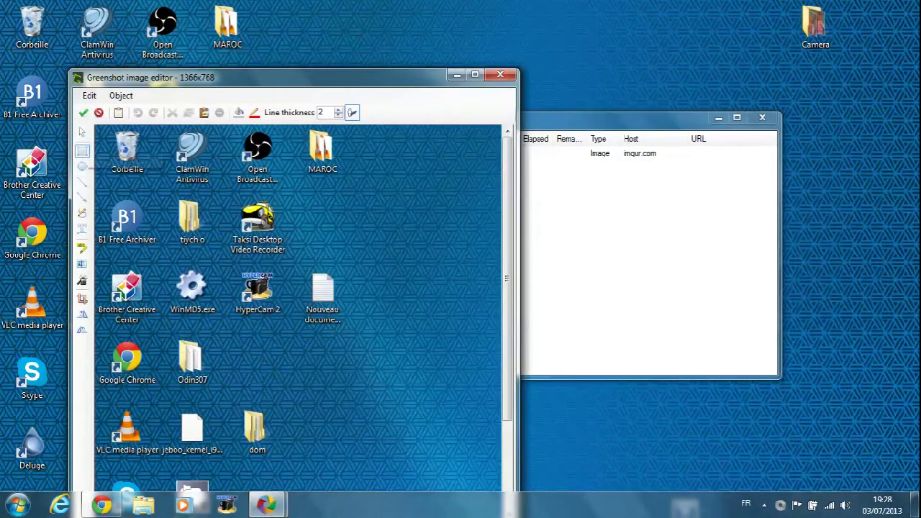
- Draw a red ellipse around the desktop icons in the captured image and raise its line thickness to 36
click(82, 166)
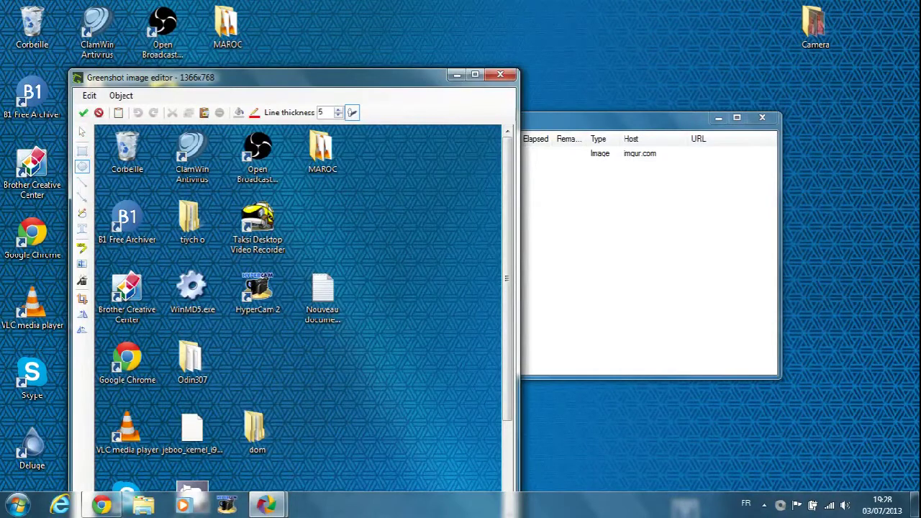
drag(128, 171, 391, 318)
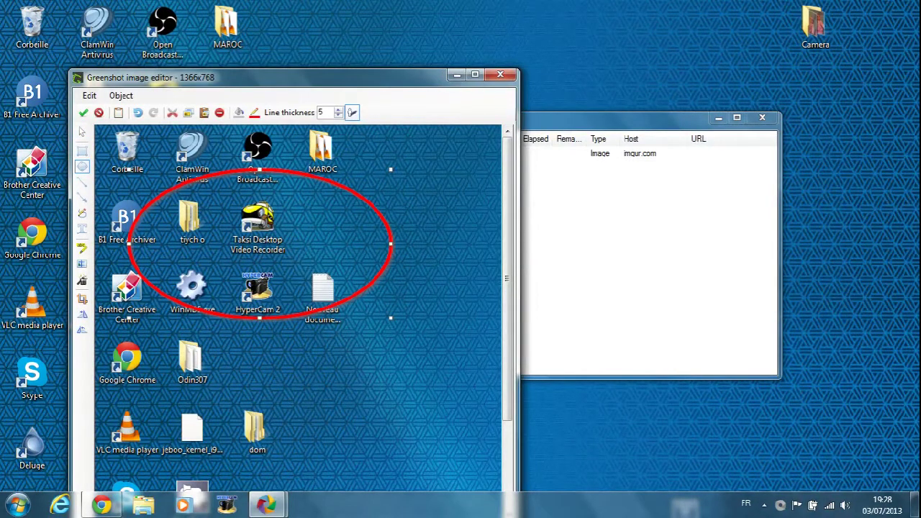
click(338, 109)
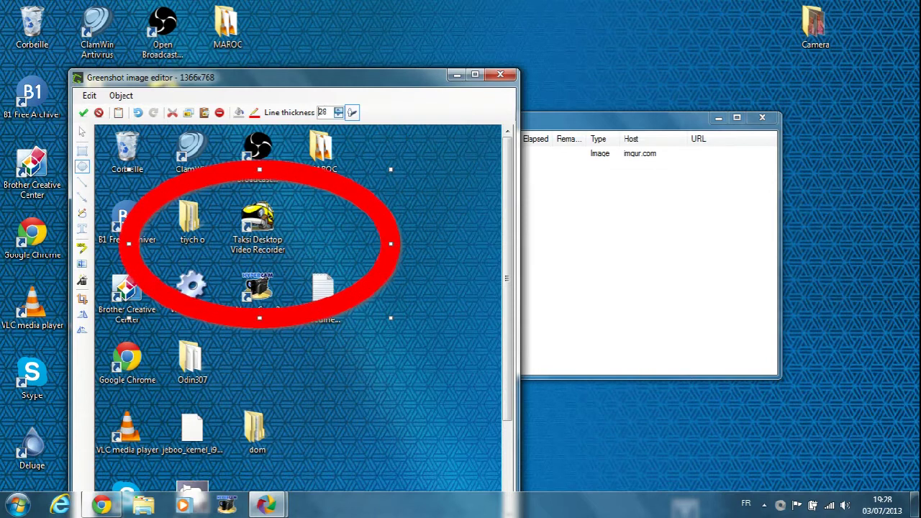
- Close the image editor without saving the annotation and save the screenshot over the existing 2013-07-03_19-28-05.jpg
click(500, 74)
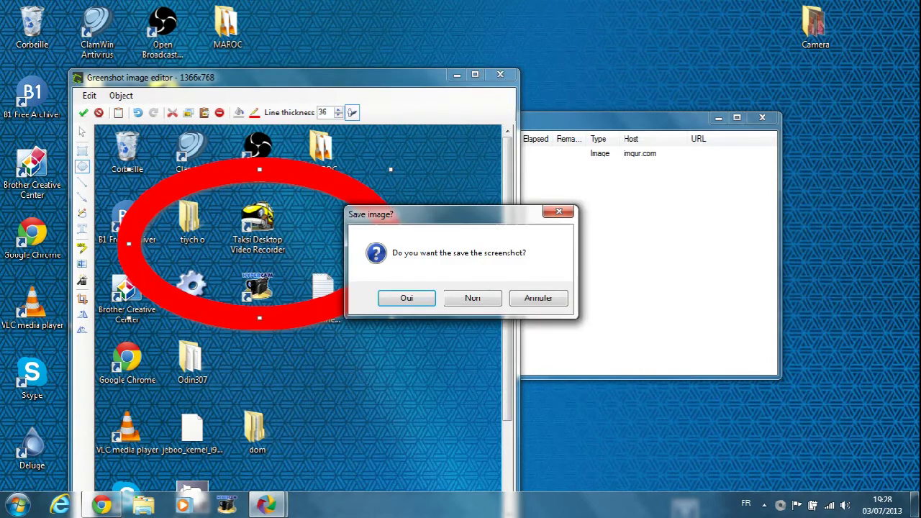
click(472, 298)
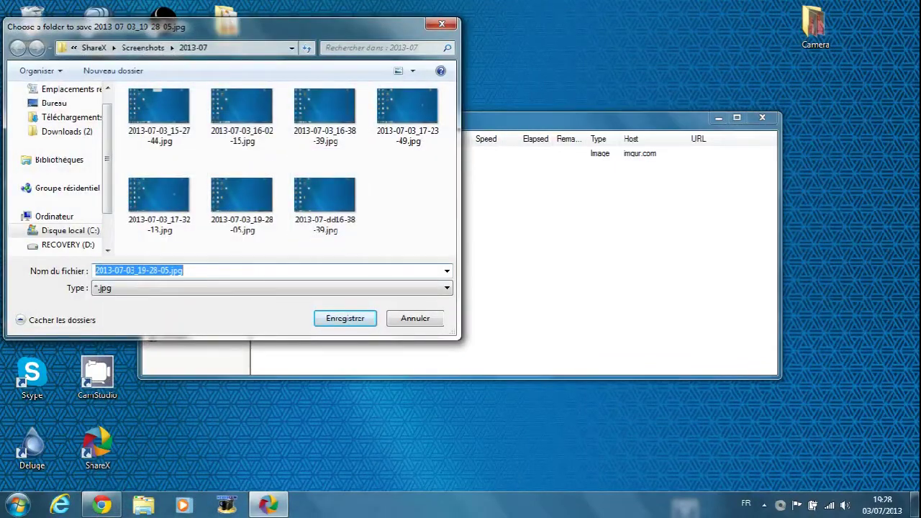
click(242, 196)
click(346, 318)
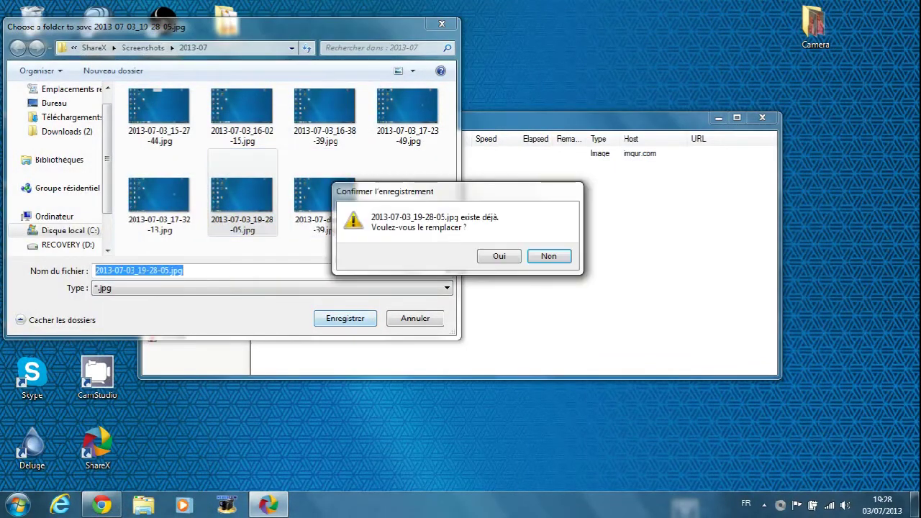
click(499, 256)
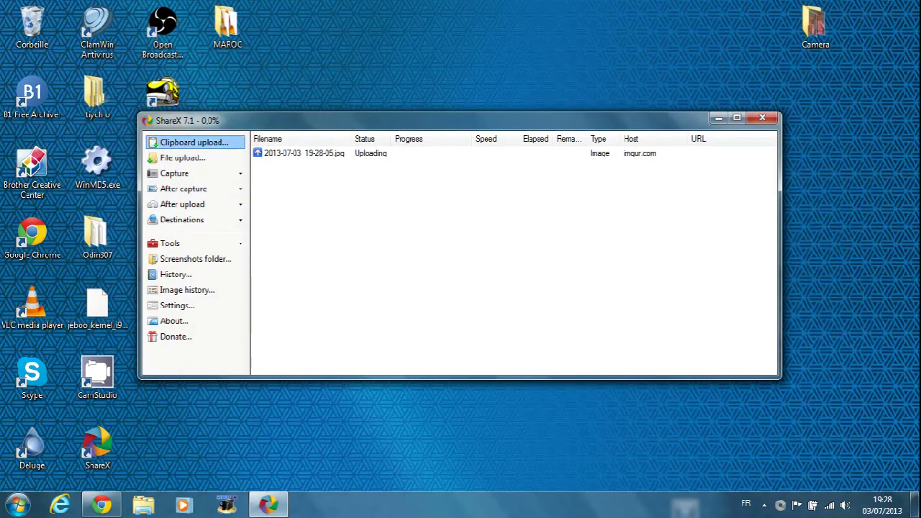
- View the clipboard upload preview and the file upload dialog, cancelling both without uploading anything
click(191, 142)
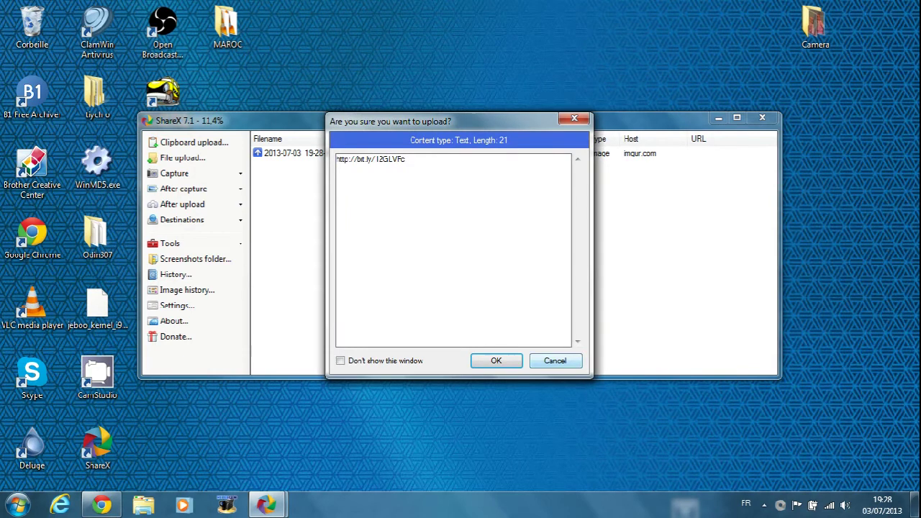
click(555, 361)
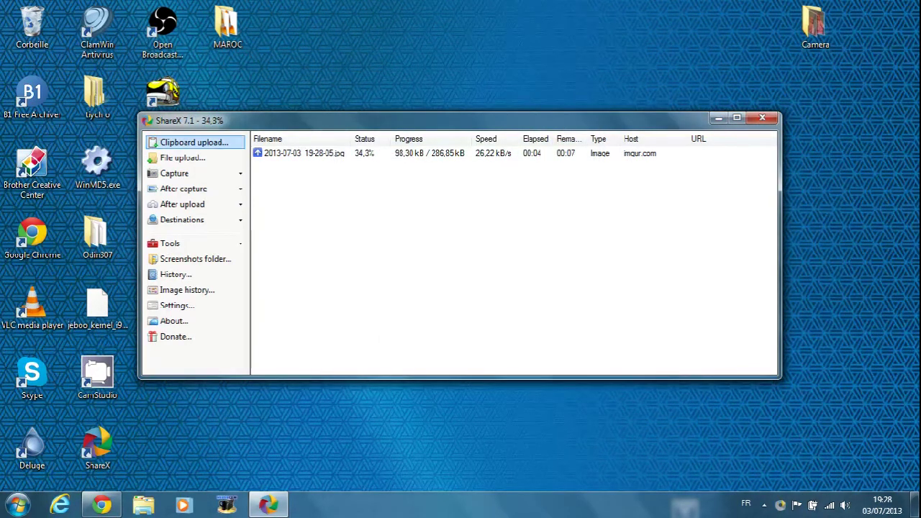
click(182, 157)
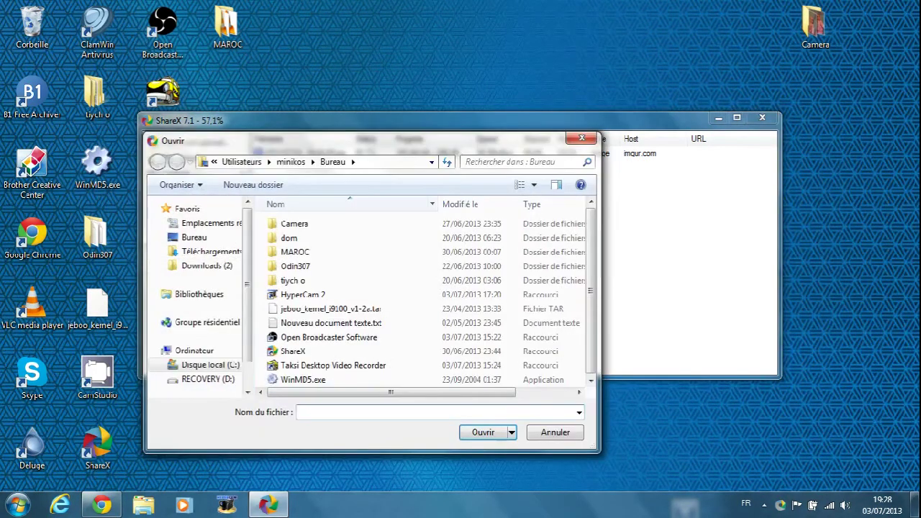
click(552, 429)
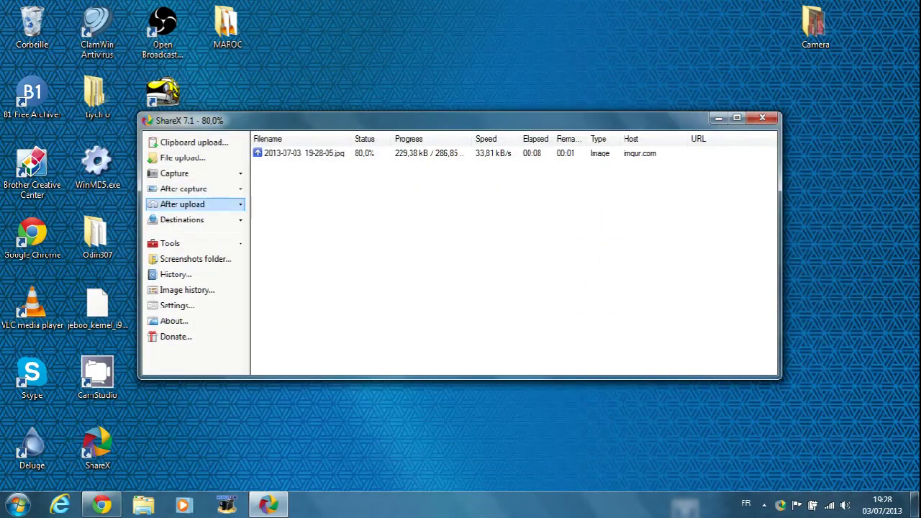
- Examine the list of after-capture tasks, from adding a watermark to uploading the image to a host
click(184, 188)
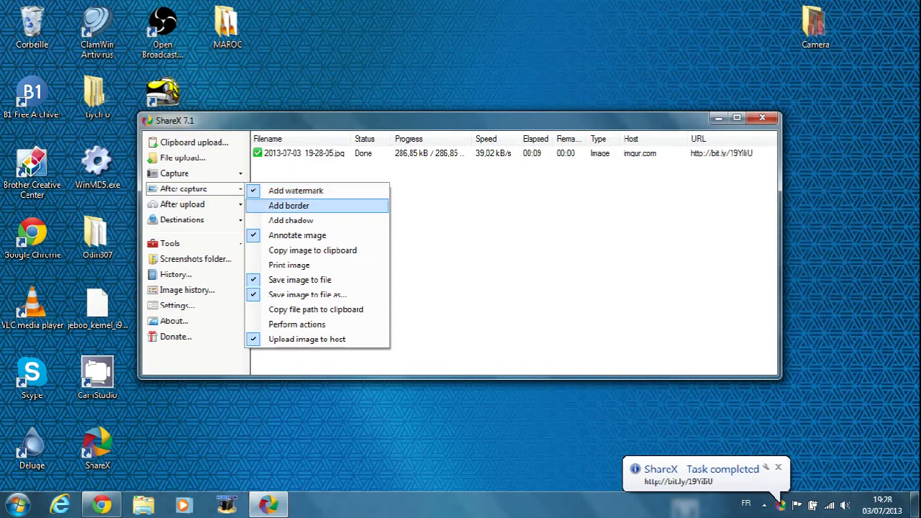
key(Down)
key(Down)
key(Down)
key(Down)
key(Down)
key(Down)
key(Down)
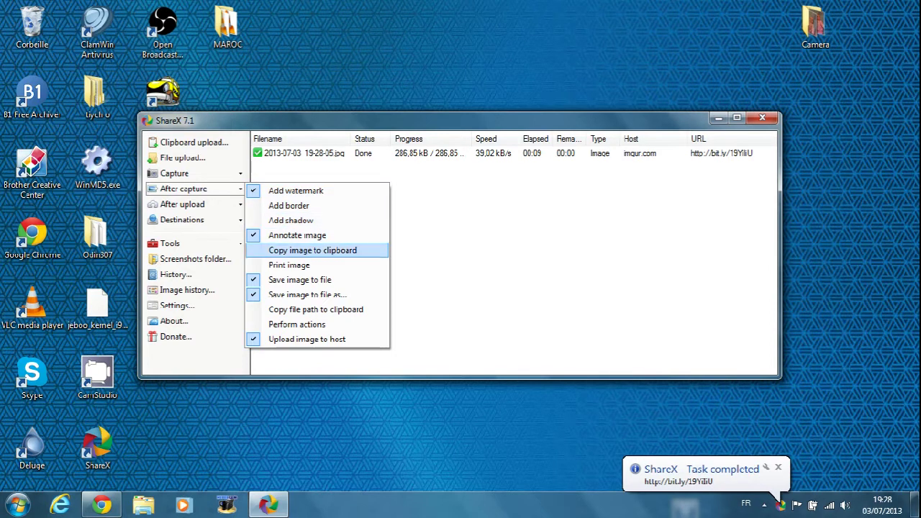
key(Down)
key(Down)
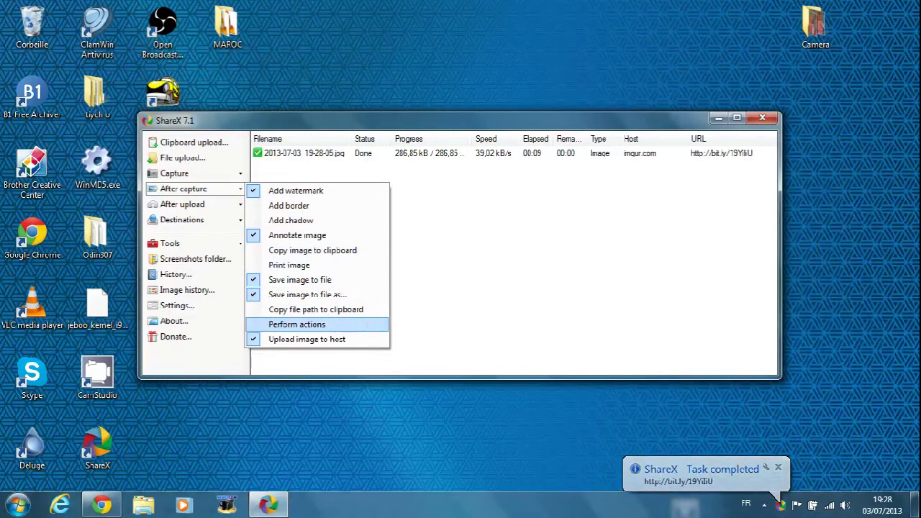
- Examine the after-upload tasks, from the URL shortener option to copying the URL to the clipboard
key(Left)
key(Down)
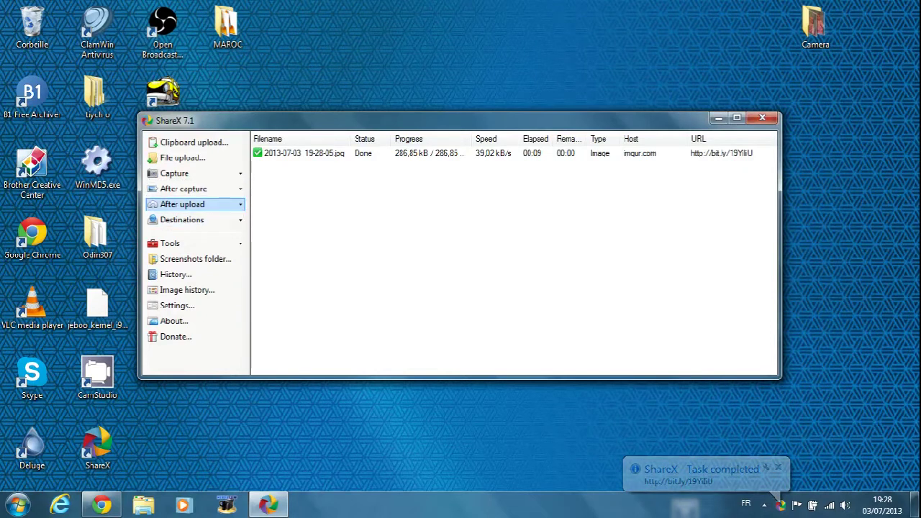
key(Right)
key(Down)
key(Down)
key(Down)
key(Down)
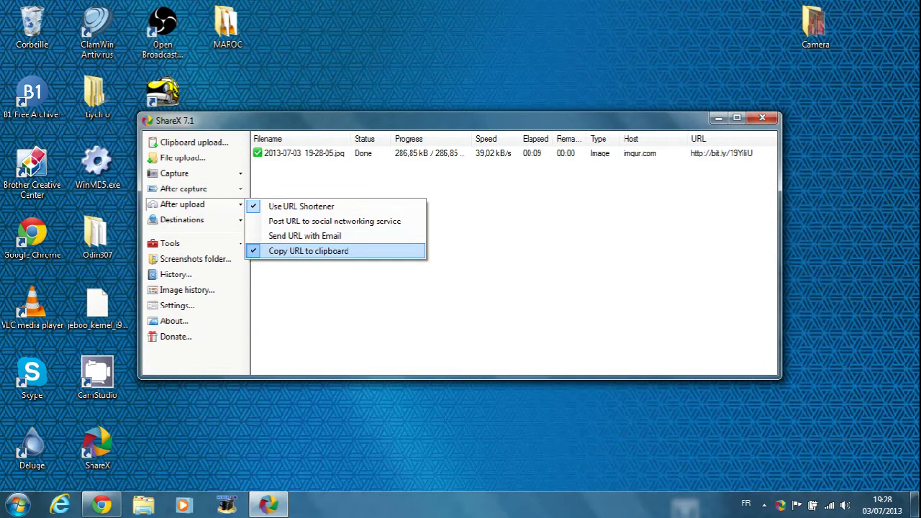
- Examine the upload destination categories and the hosting services offered for the image uploader
key(Left)
key(Down)
key(Down)
key(Up)
key(Right)
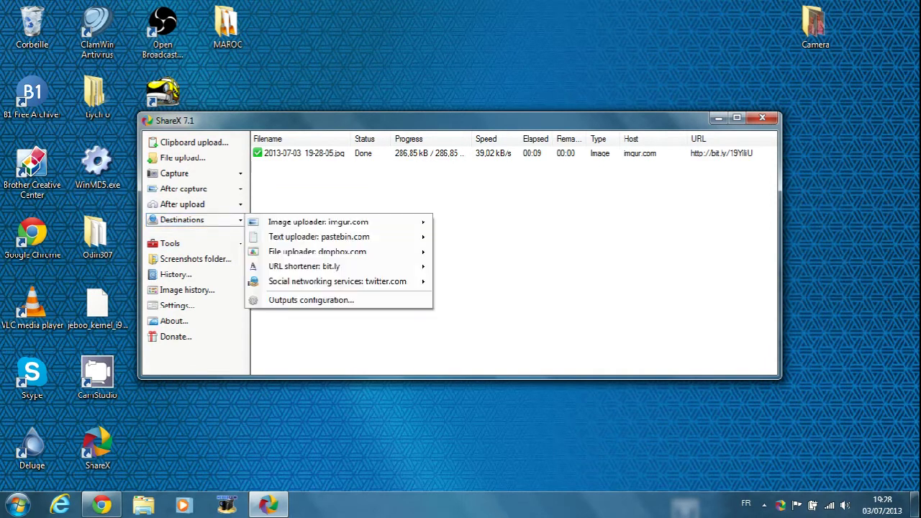
mouse_move(338, 223)
key(Down)
key(Down)
key(Down)
key(Down)
key(Down)
key(Down)
key(Down)
key(Down)
key(Down)
key(Up)
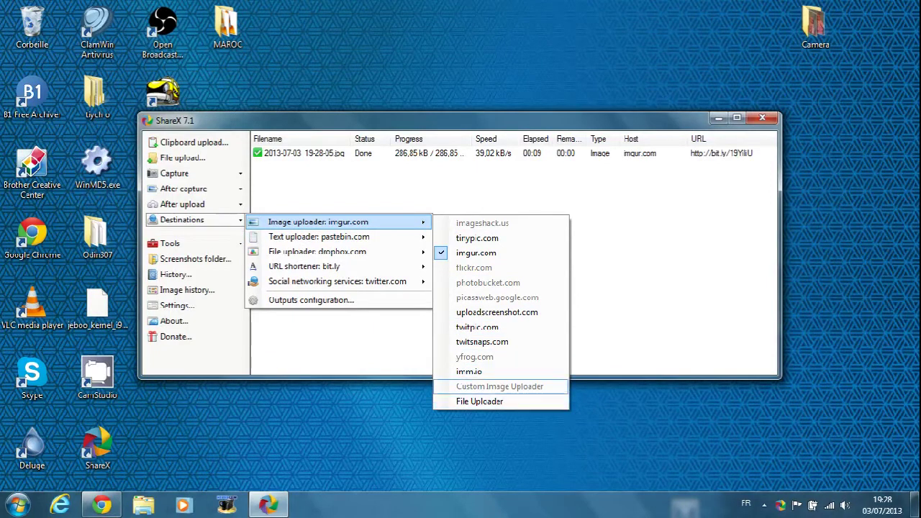
- Set the file uploader destination to sendspace.com
key(Right)
key(Down)
key(Down)
key(Down)
key(Down)
key(Down)
key(Down)
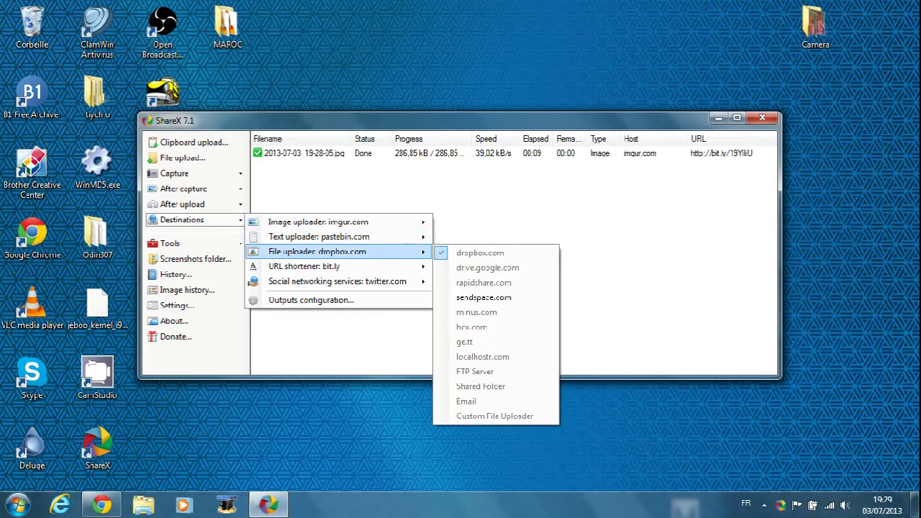
key(Down)
key(Down)
key(Down)
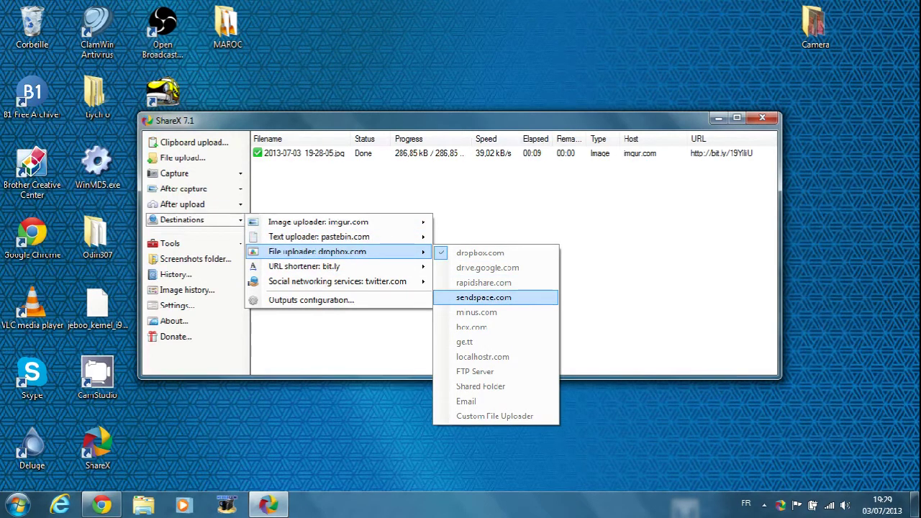
key(Return)
- Check the URL shortener choices among the destinations and open the outputs configuration
click(189, 220)
click(189, 220)
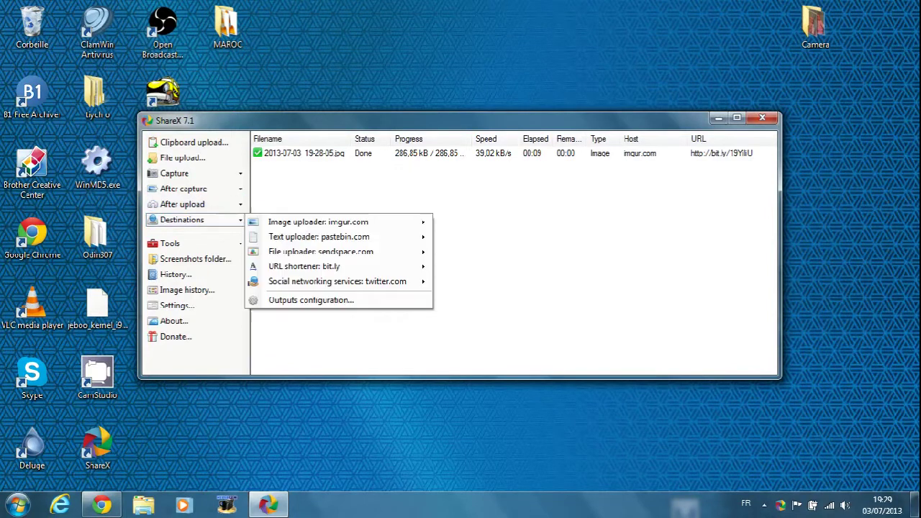
mouse_move(338, 266)
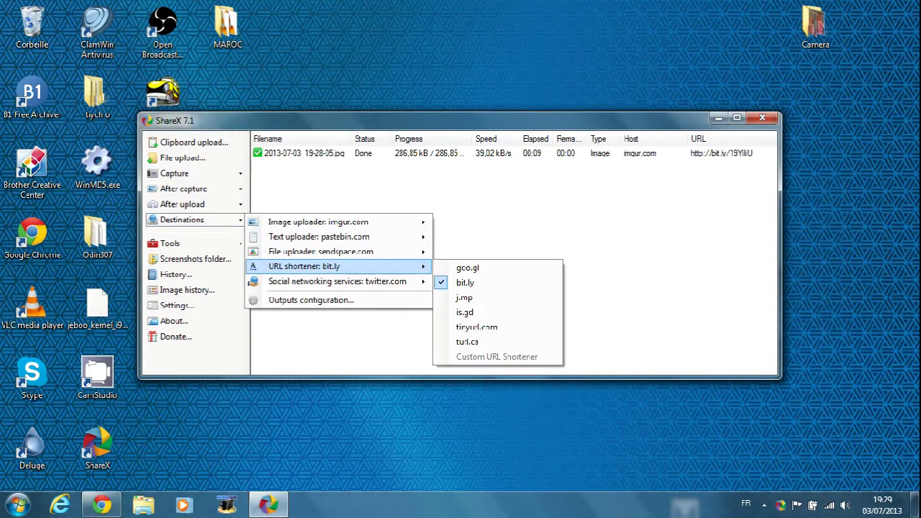
key(Down)
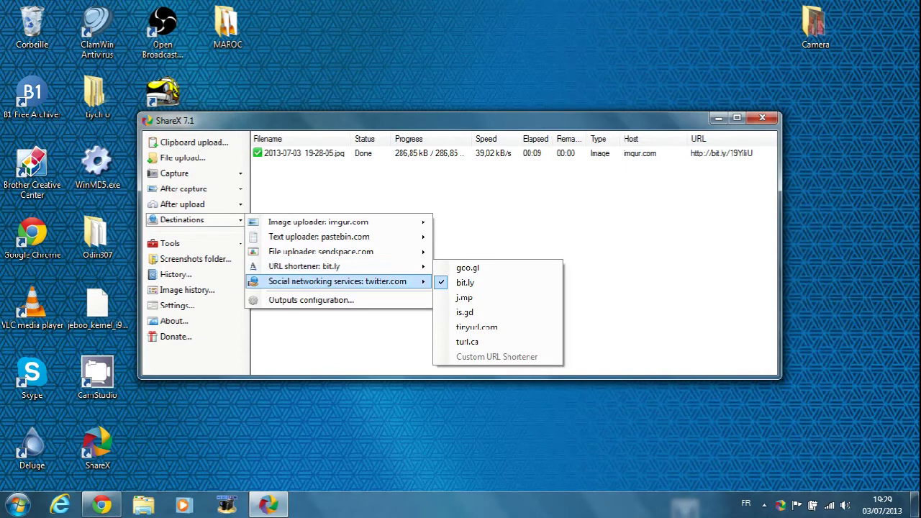
key(Down)
key(Return)
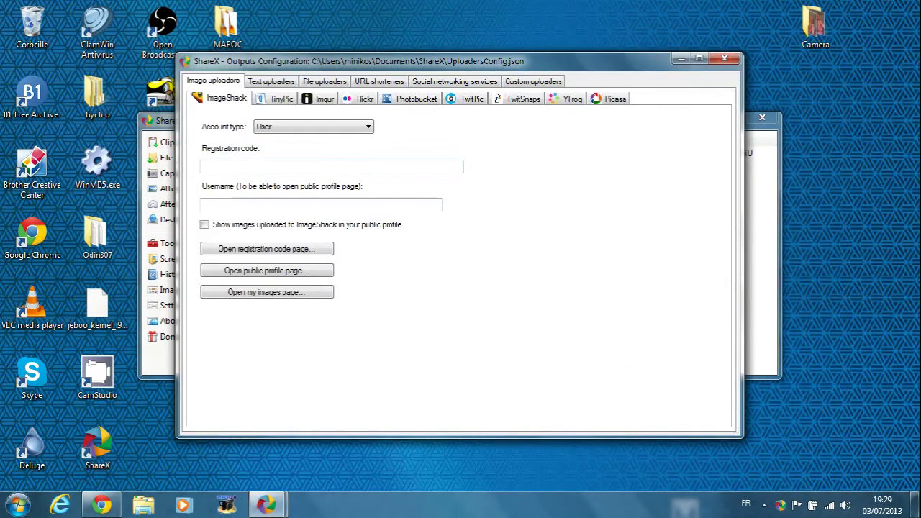
- Examine the image uploader account settings for ImageShack, TinyPic, Imgur and Picasa
click(313, 126)
click(314, 126)
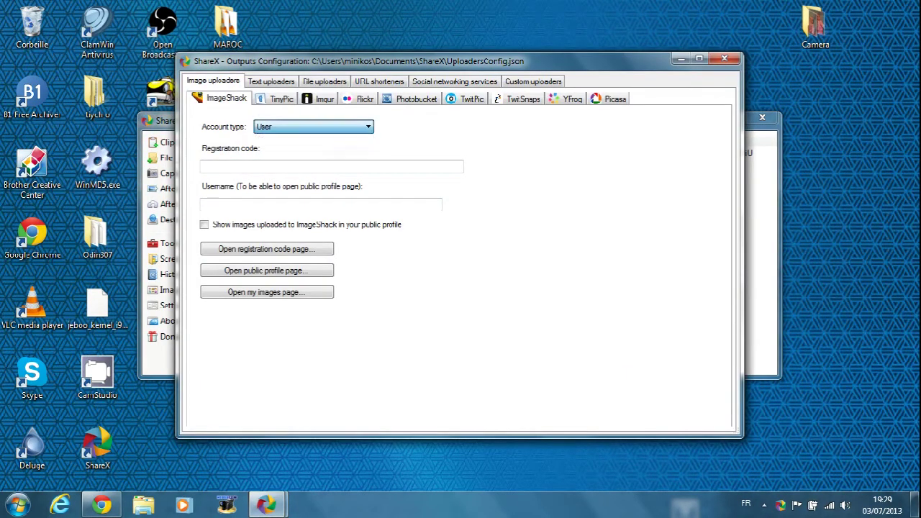
click(277, 98)
click(321, 99)
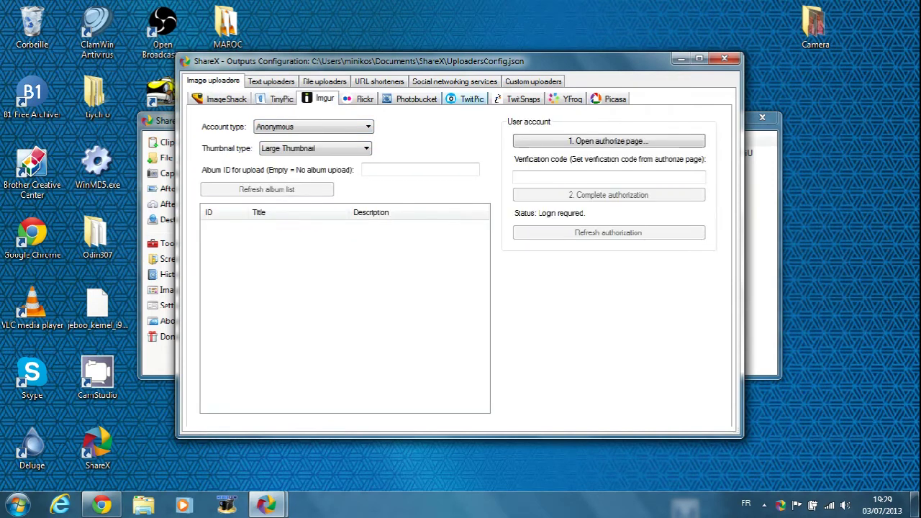
click(609, 99)
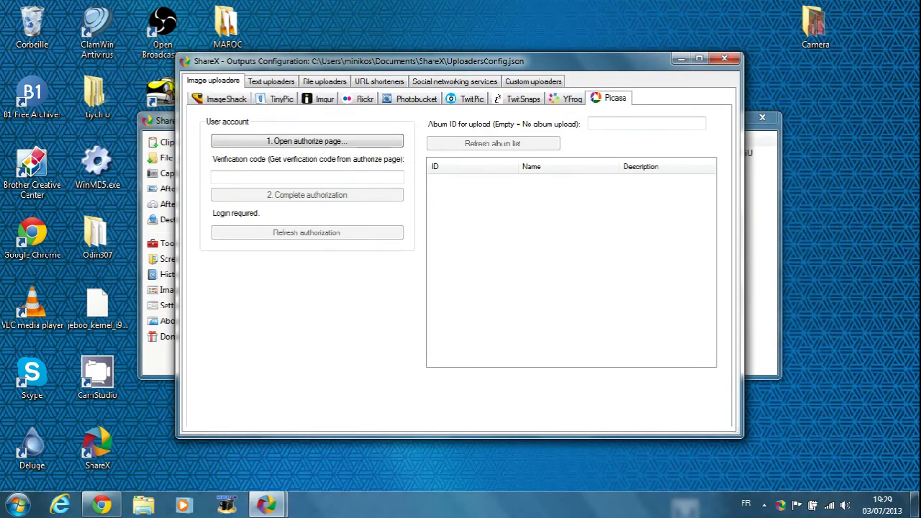
- Set the TwitPic thumbnail type to Mini Thumbnail and enable showing the full URL
click(467, 99)
click(312, 159)
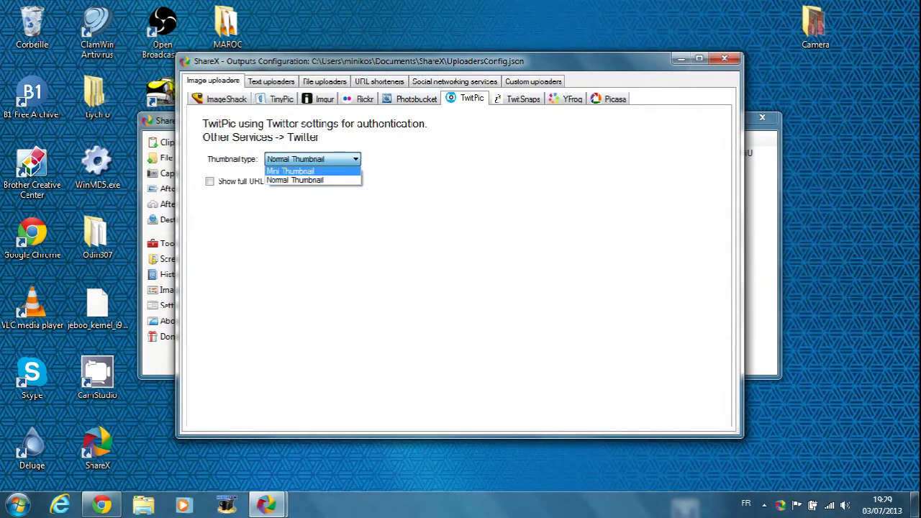
click(290, 171)
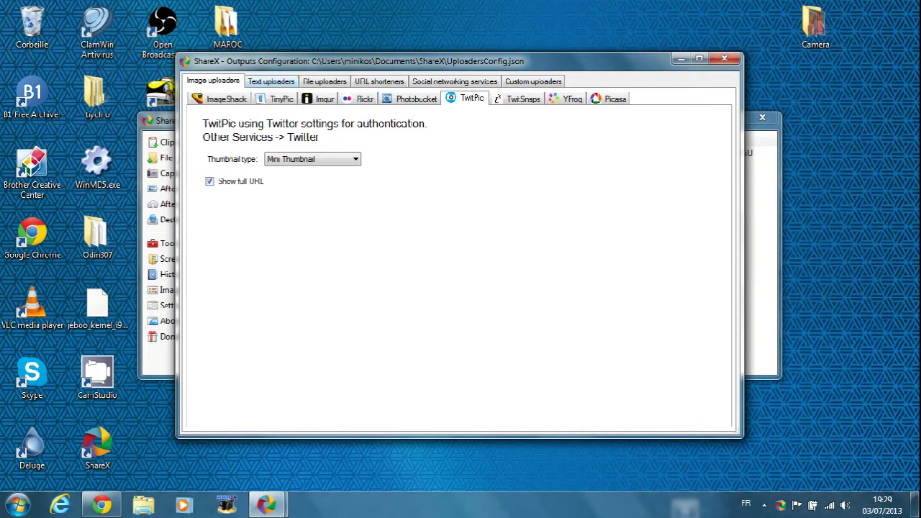
- Examine the text uploader, file uploader and URL shortener account settings, including Dropbox, FTP and Google
click(271, 81)
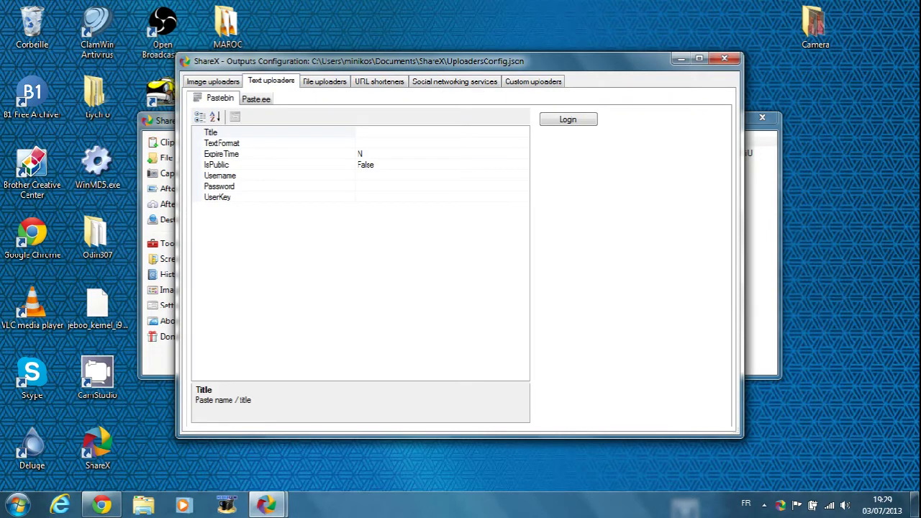
click(324, 81)
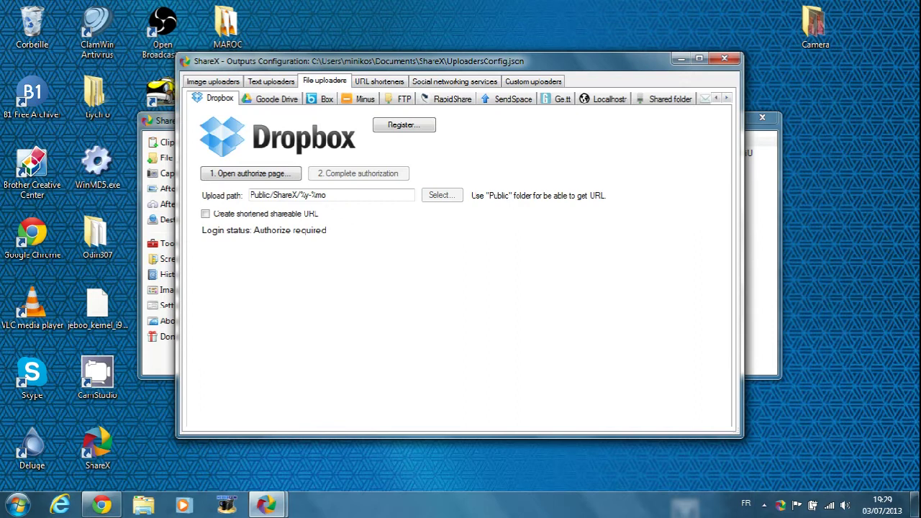
click(321, 99)
click(359, 98)
click(399, 99)
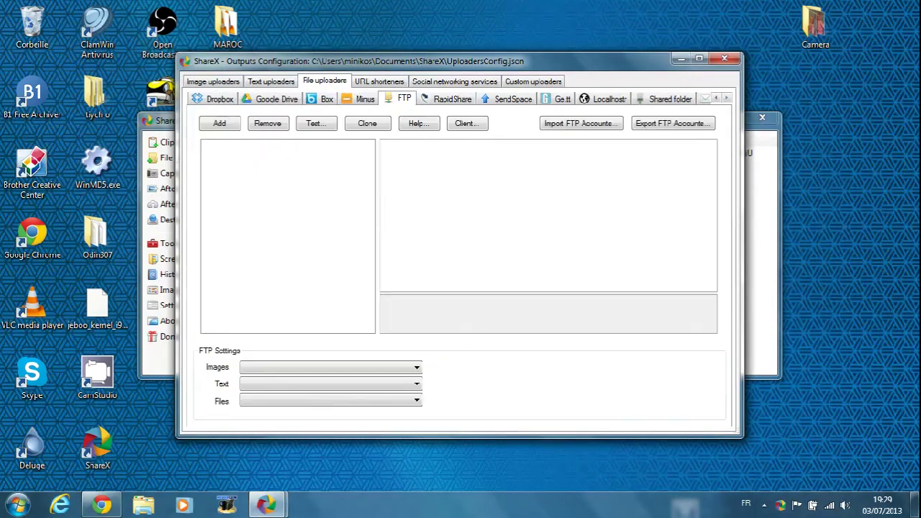
click(448, 99)
click(380, 81)
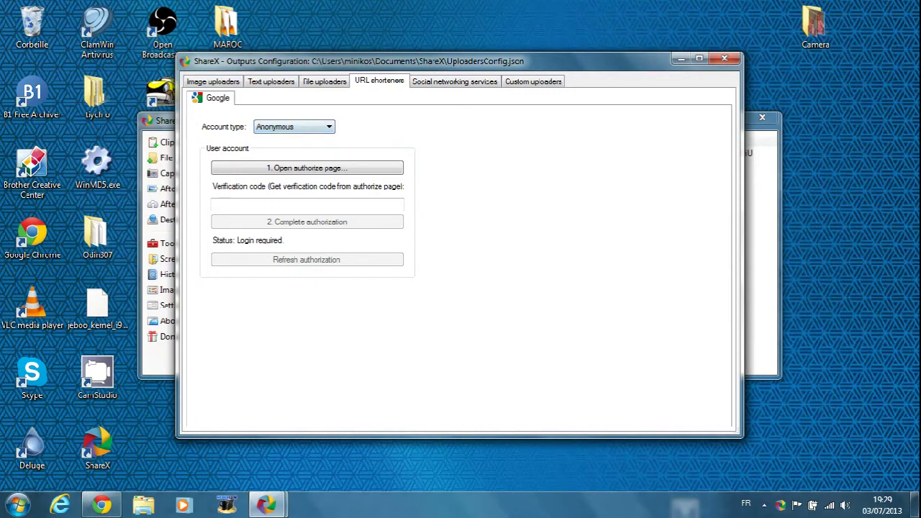
- Check the social networking and custom uploader settings, and close the outputs configuration
click(455, 82)
click(533, 82)
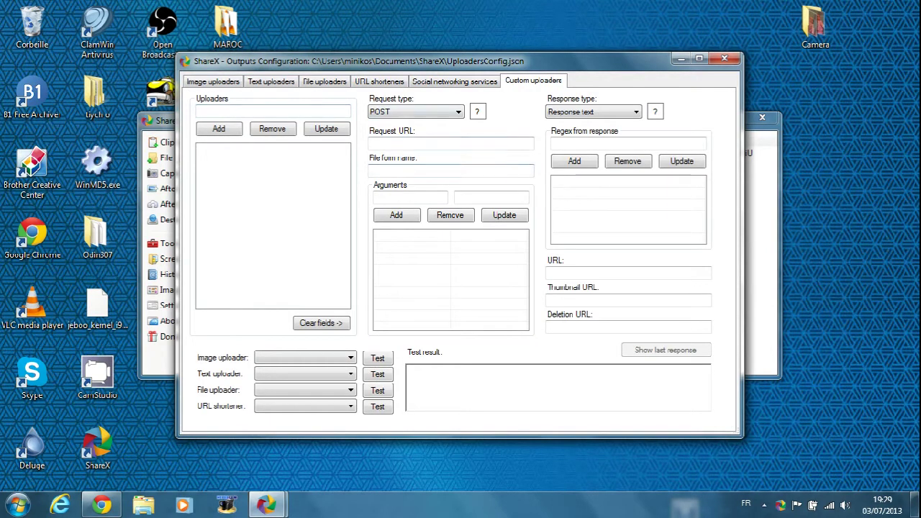
click(725, 58)
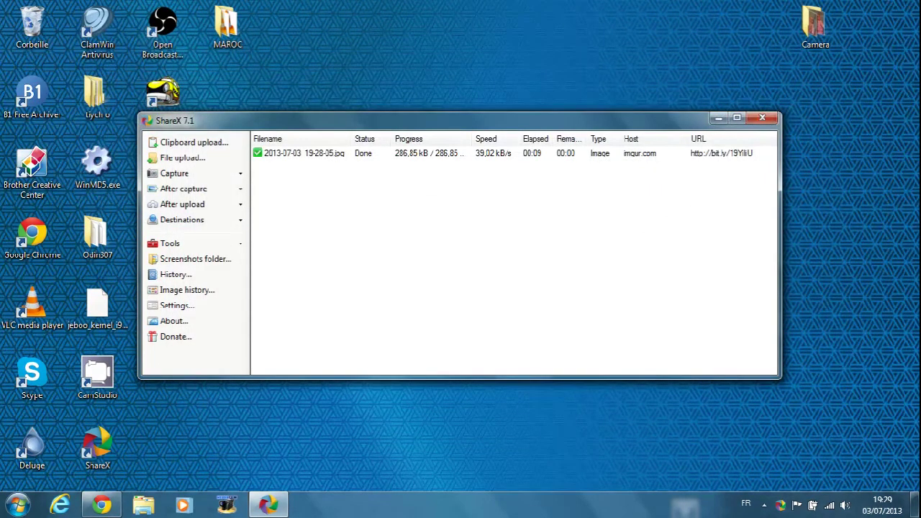
- View the screen color picker without keeping a color, and check the contents of the screenshots folder
click(191, 243)
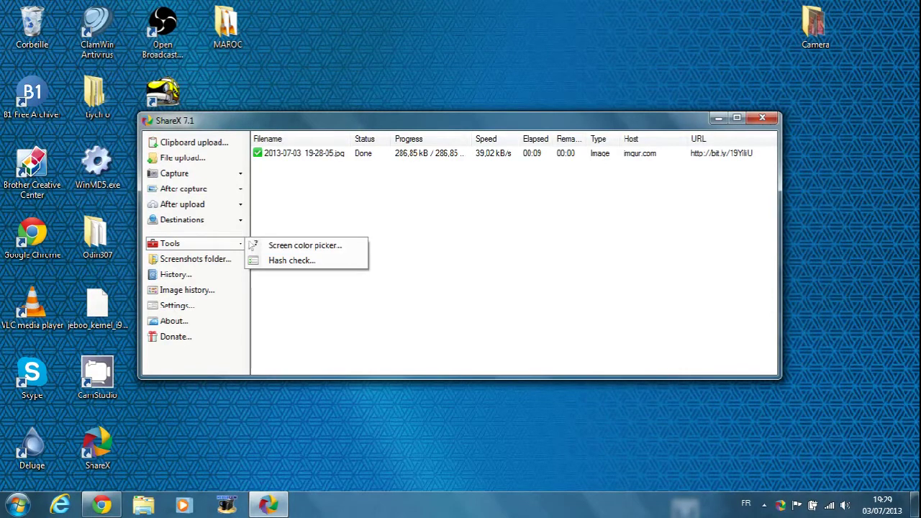
click(288, 245)
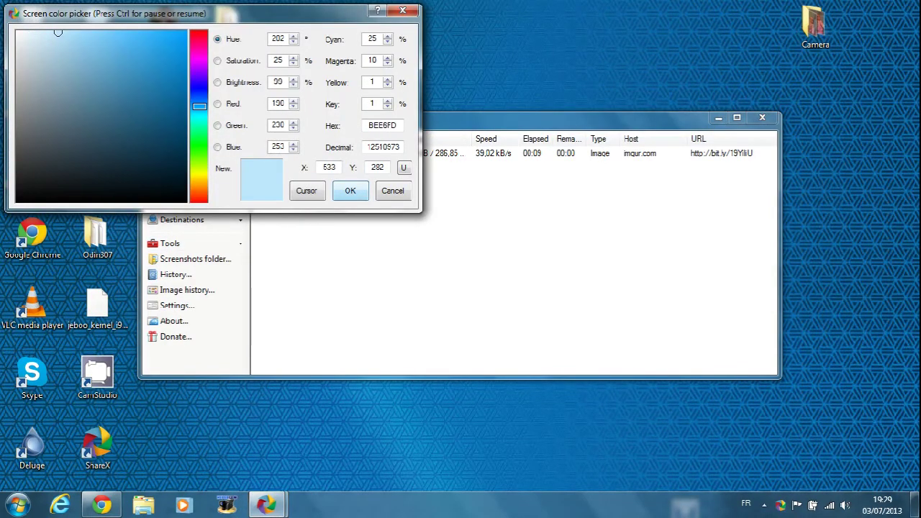
click(393, 191)
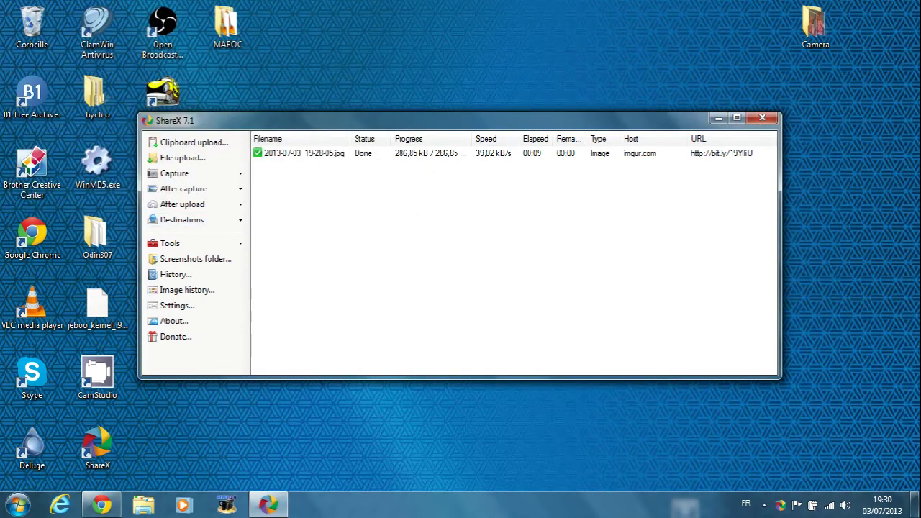
click(195, 258)
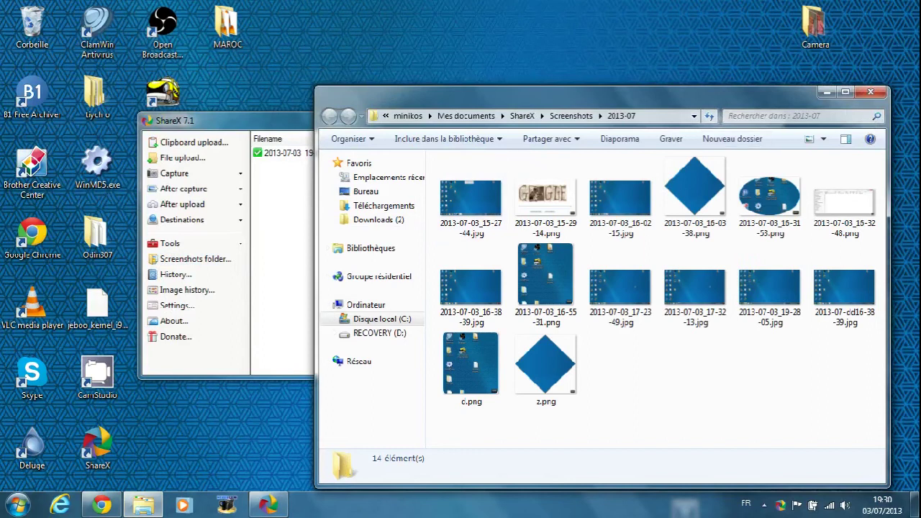
click(871, 91)
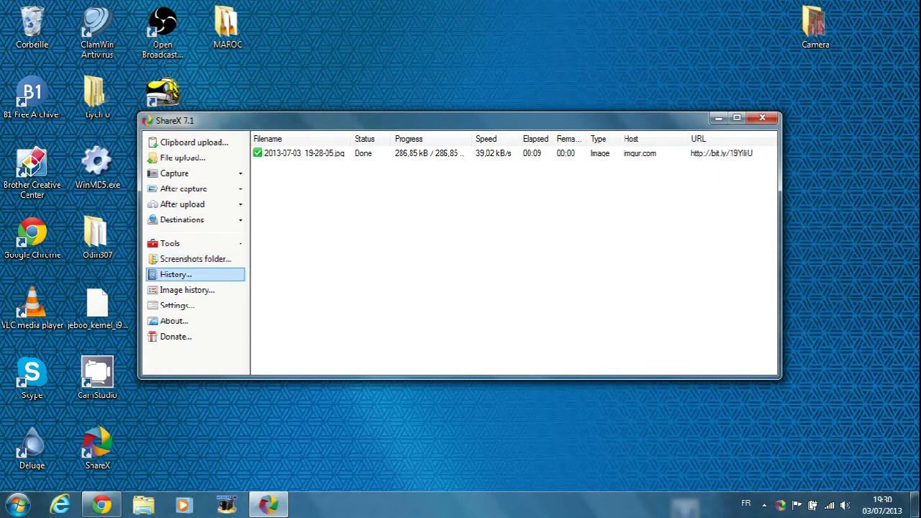
- Preview d.png and z.png in the upload history, and view the image history thumbnails
click(185, 275)
click(186, 273)
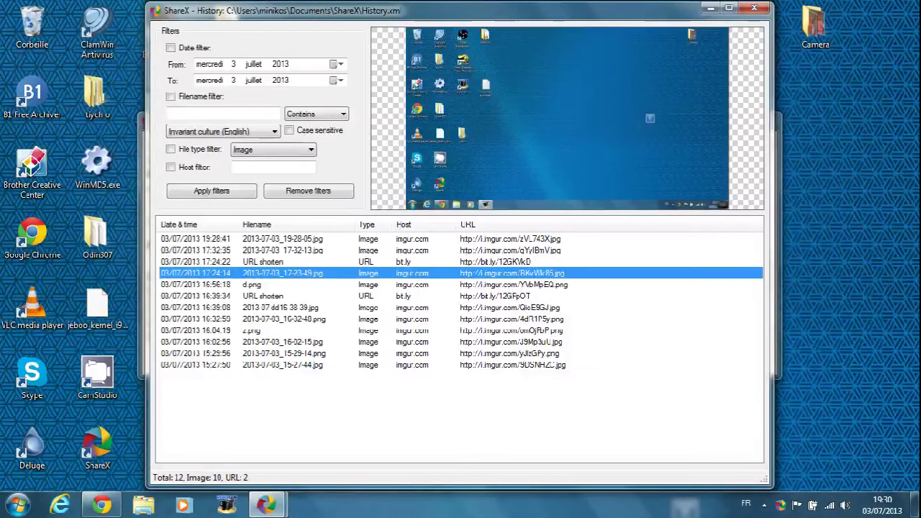
click(252, 285)
click(252, 331)
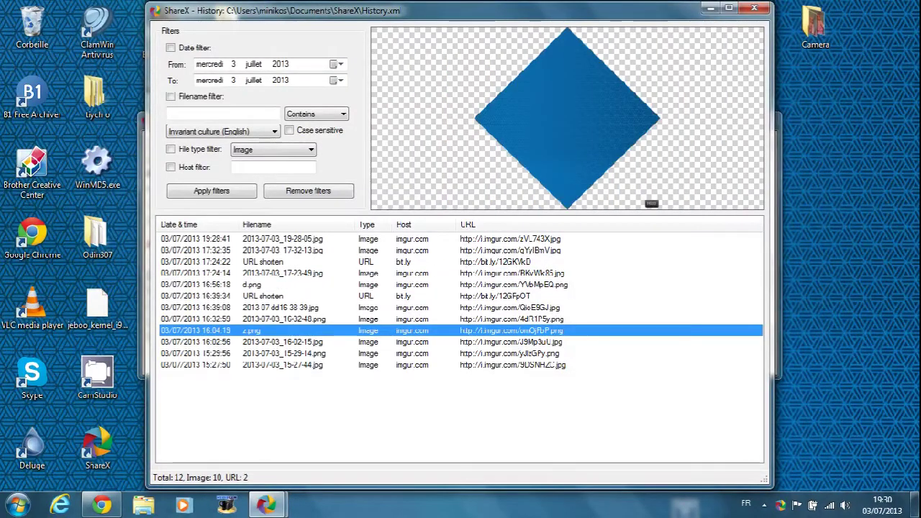
click(753, 8)
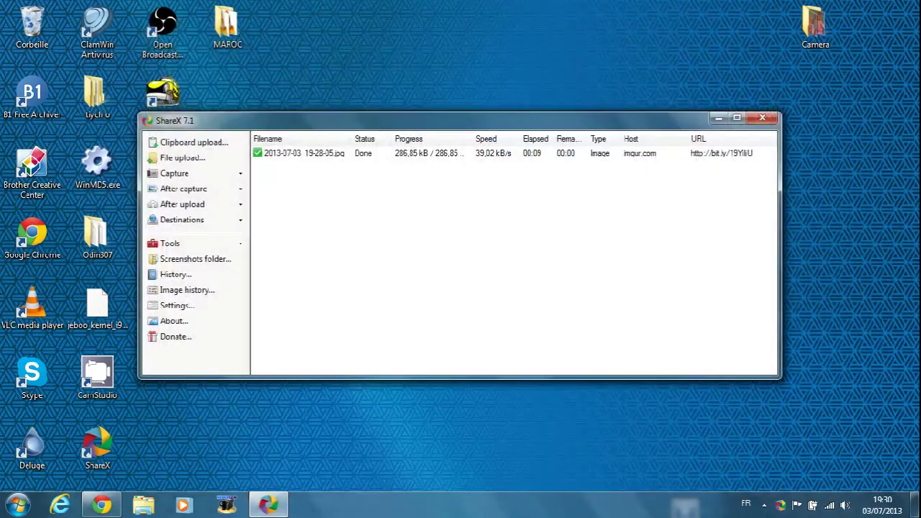
click(187, 290)
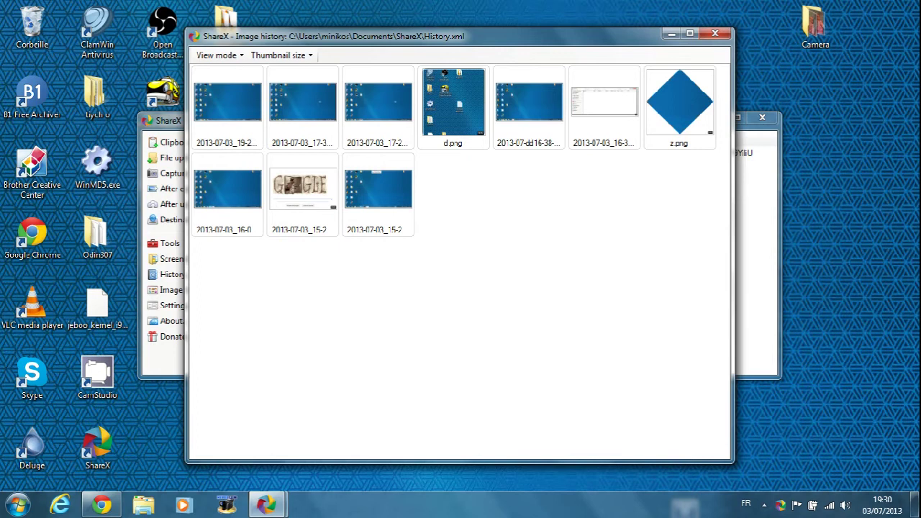
click(714, 33)
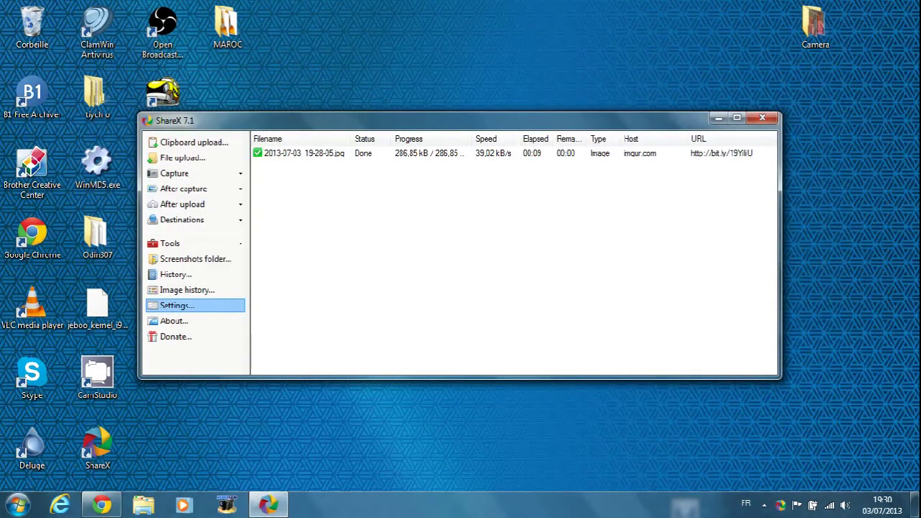
- Examine the general, paths and hotkeys settings, including the hotkey list down to Screen Recorder
click(177, 305)
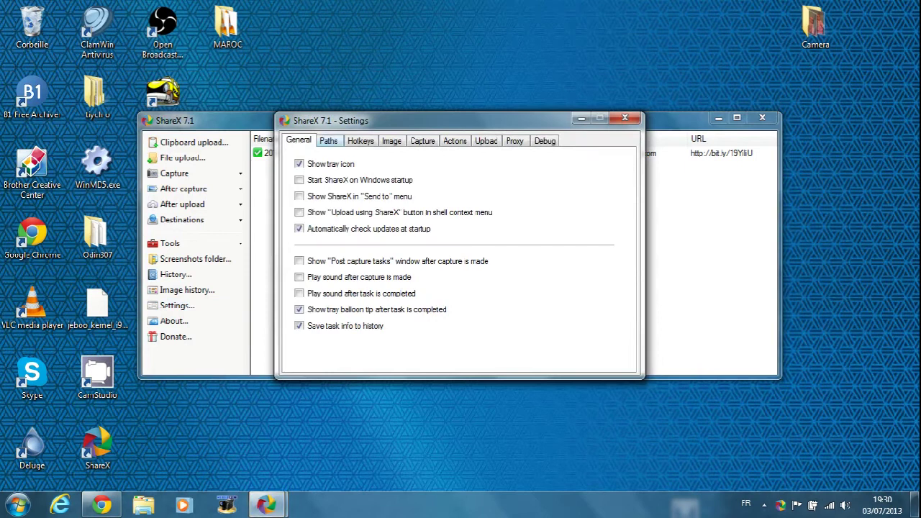
click(328, 141)
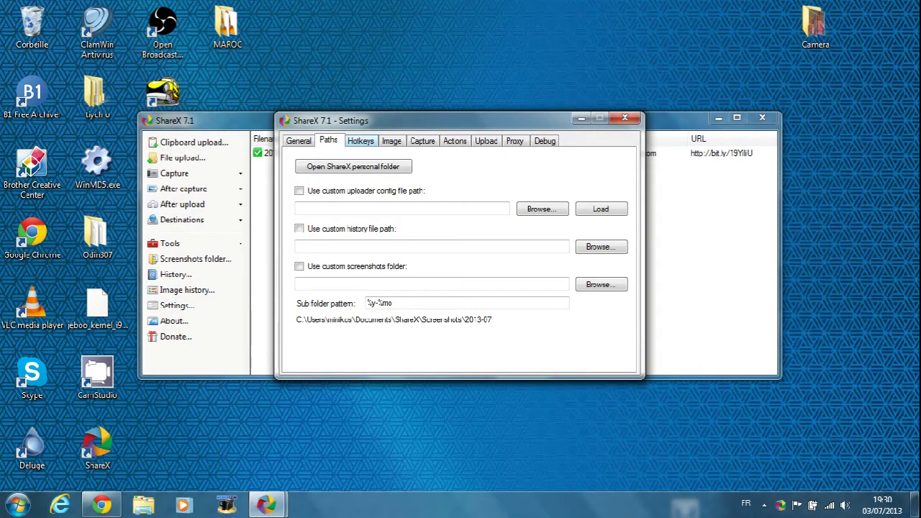
click(361, 141)
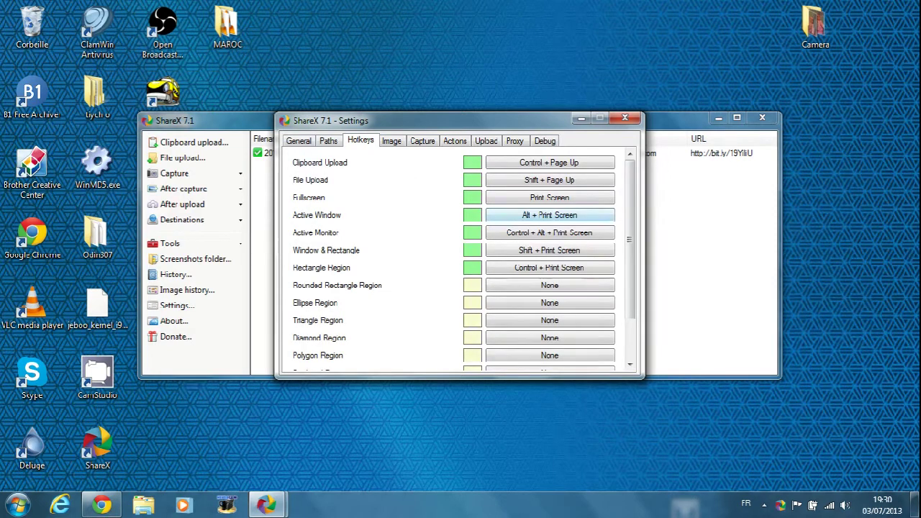
scroll(549, 338, down, 1)
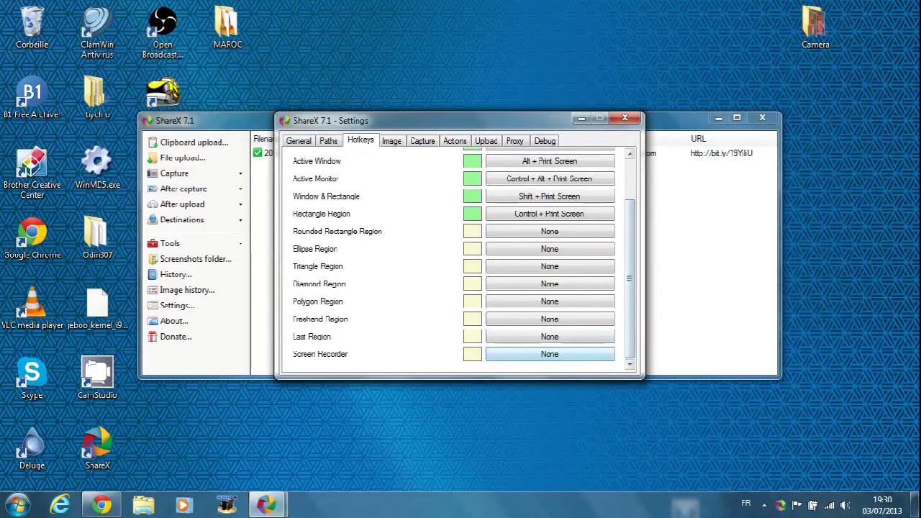
click(550, 337)
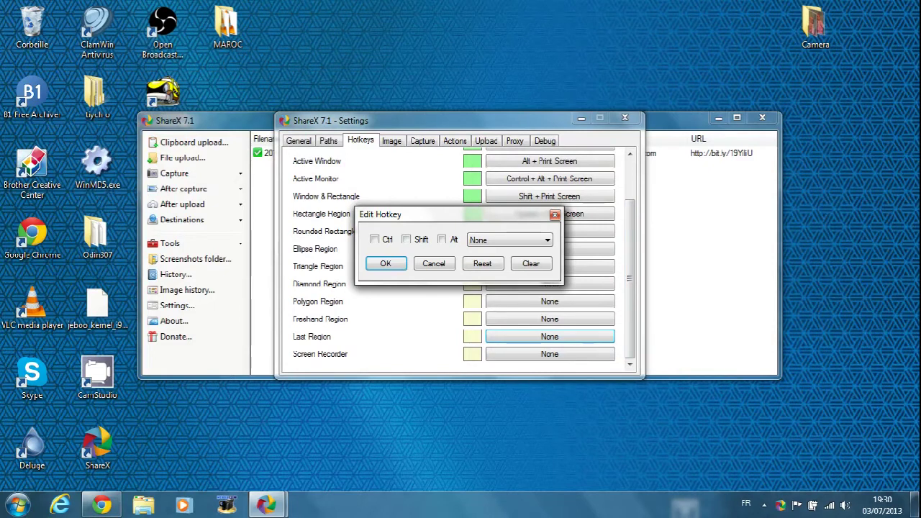
key(ctrl)
click(509, 241)
key(Down)
key(Up)
key(Up)
key(Up)
key(Up)
key(Up)
key(Up)
key(Up)
key(Up)
key(Up)
key(Return)
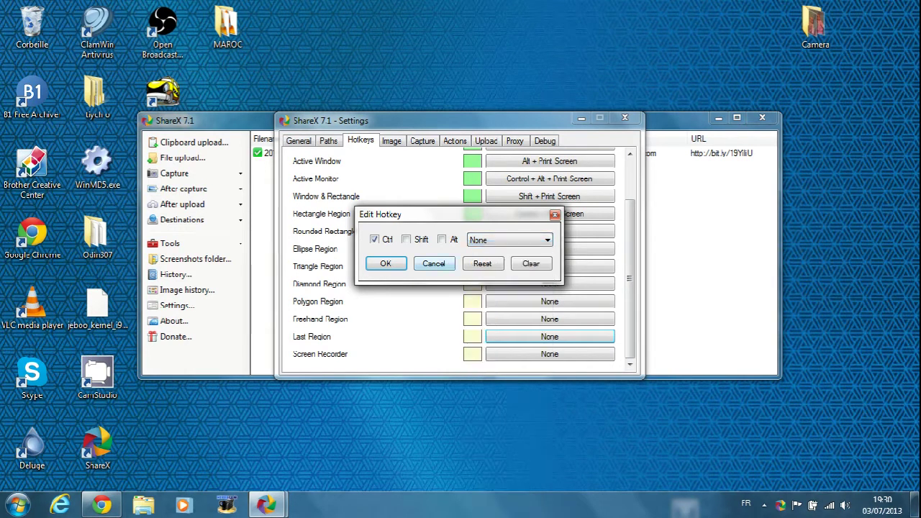
key(Escape)
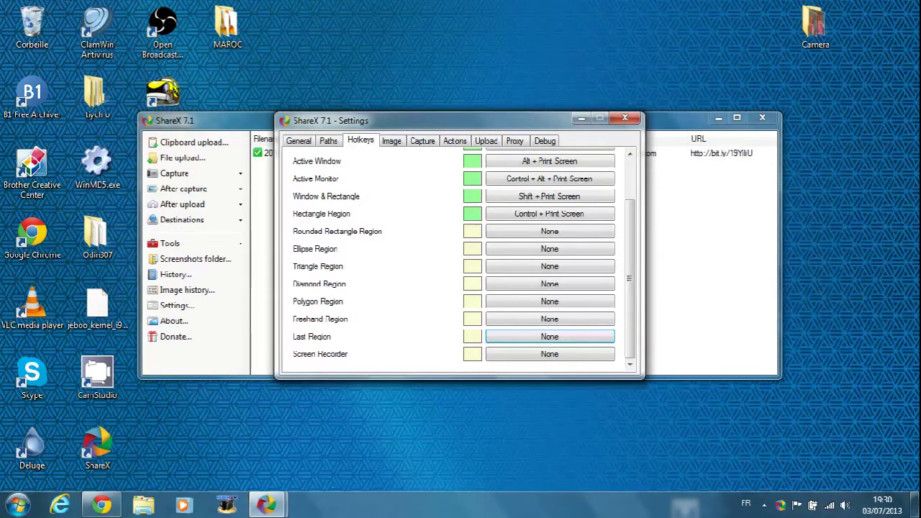
- Examine the image quality, resize and effects settings, including the text and image watermark options
click(392, 141)
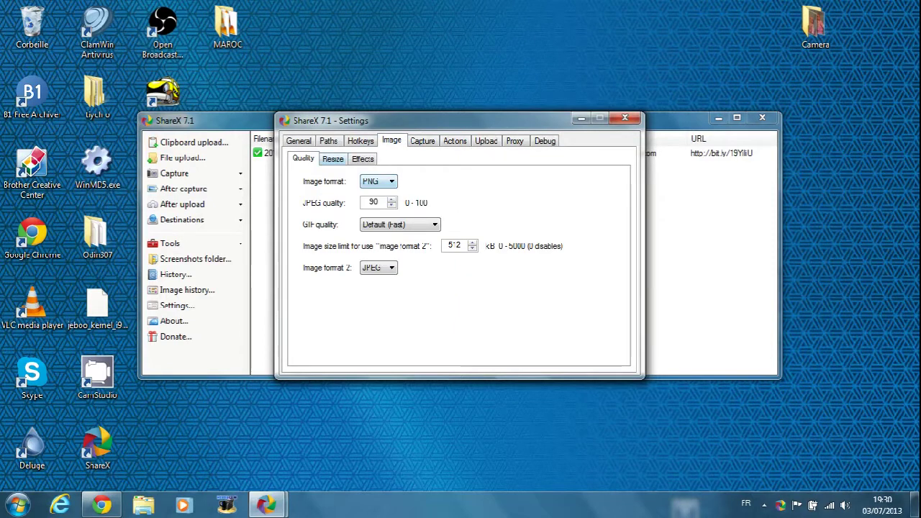
click(334, 159)
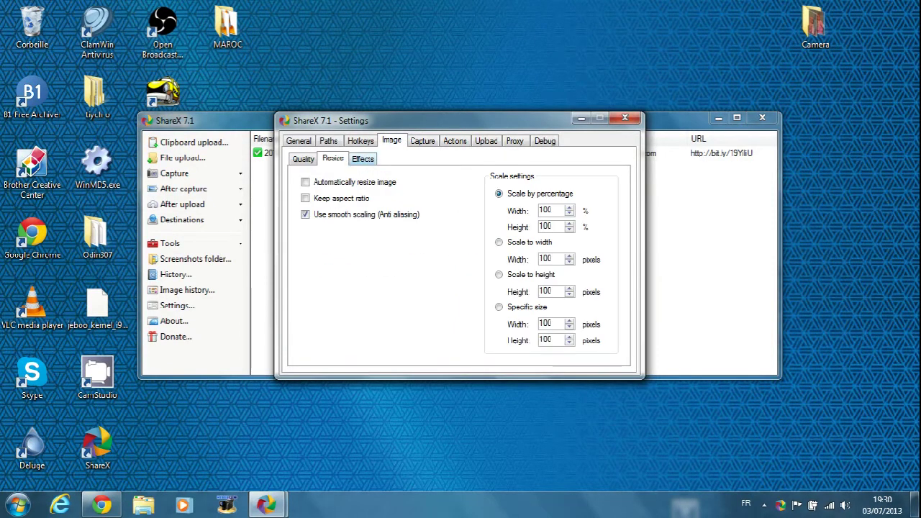
click(363, 159)
click(354, 185)
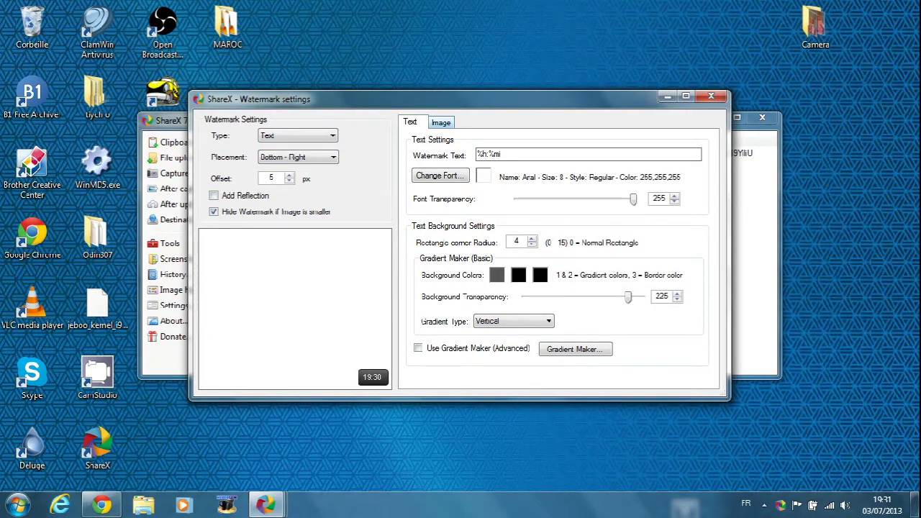
click(441, 123)
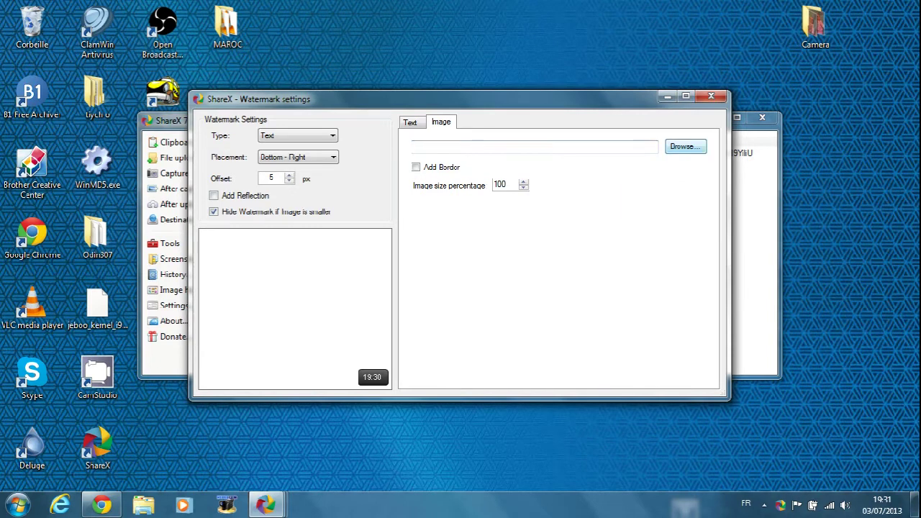
click(712, 96)
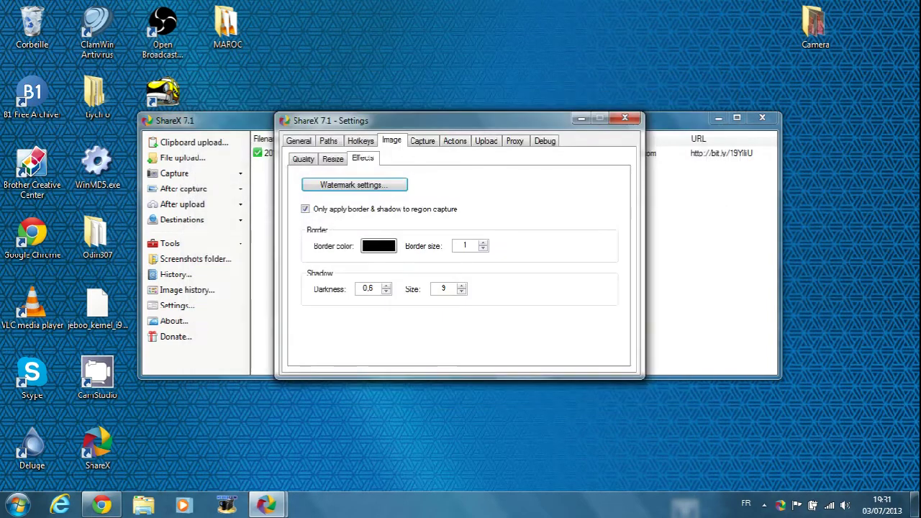
- Examine the capture, actions and upload settings, including name pattern, clipboard upload and watch folder
click(422, 141)
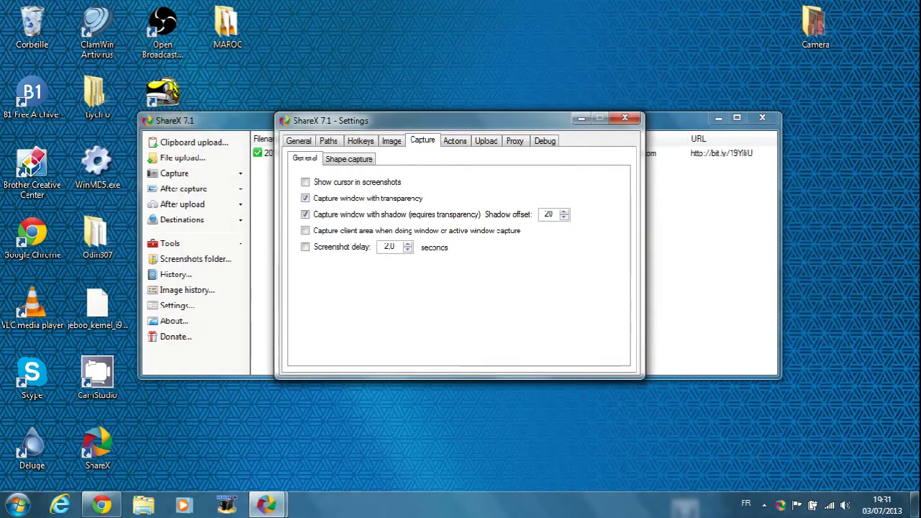
click(455, 141)
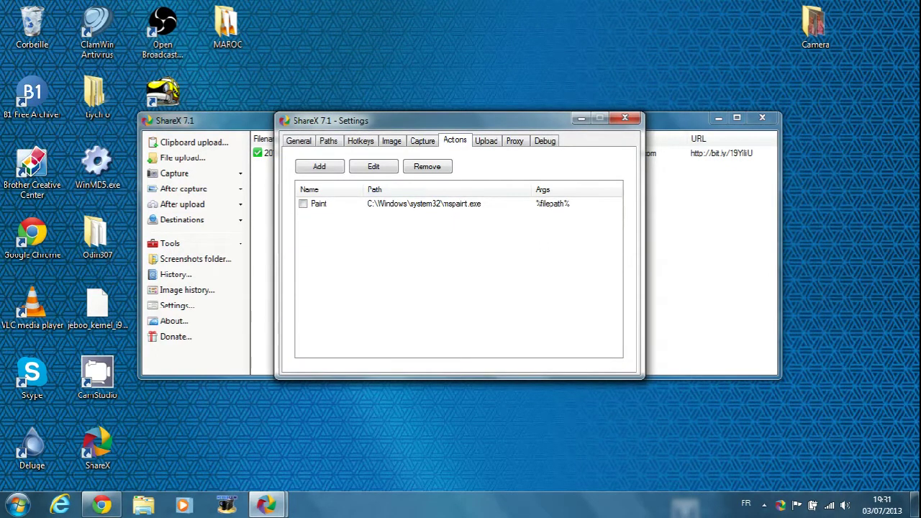
click(487, 142)
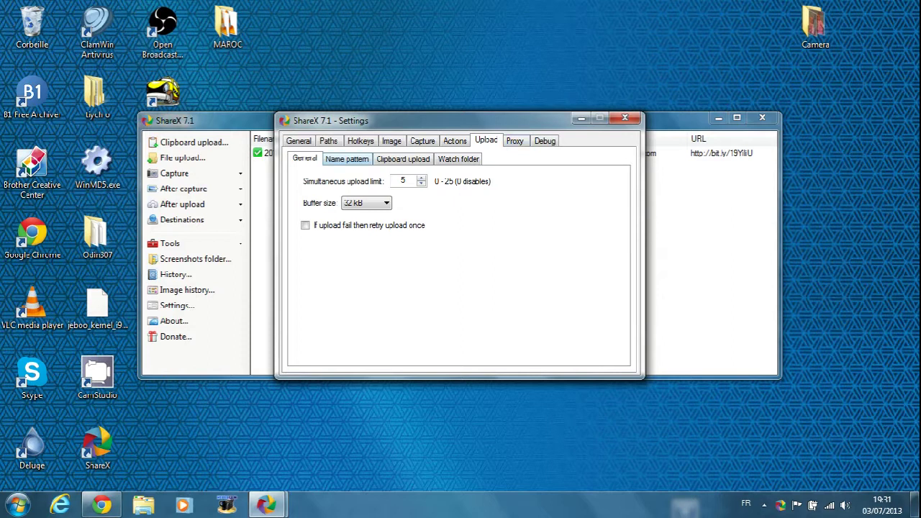
click(347, 159)
click(403, 159)
click(459, 159)
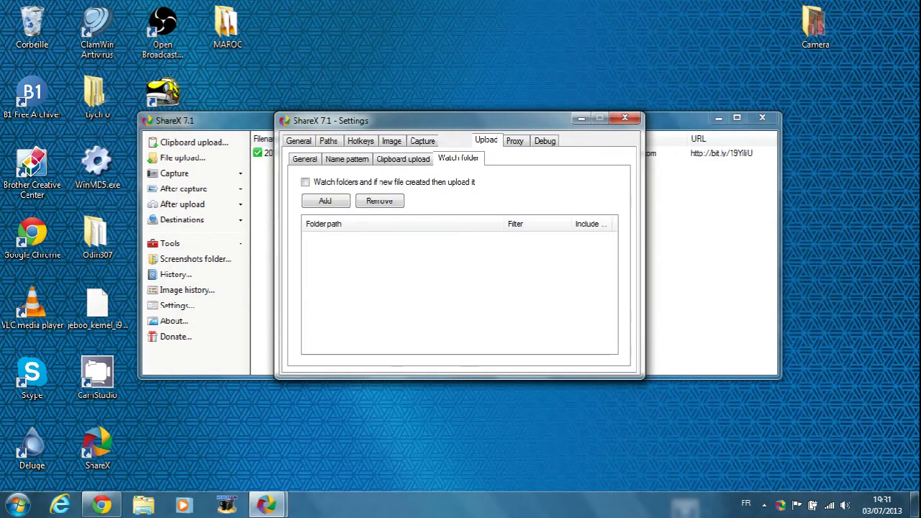
- Check the proxy settings and the debug log, and close the settings
click(515, 141)
click(545, 140)
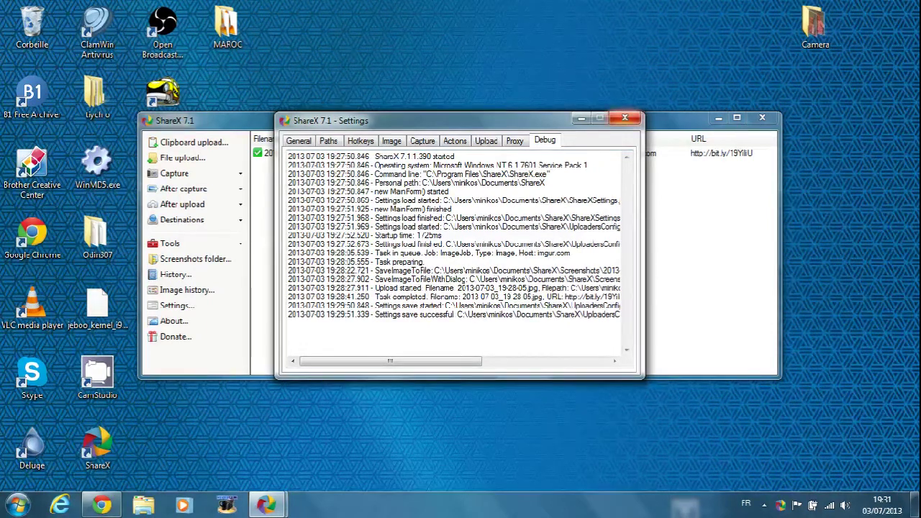
click(624, 118)
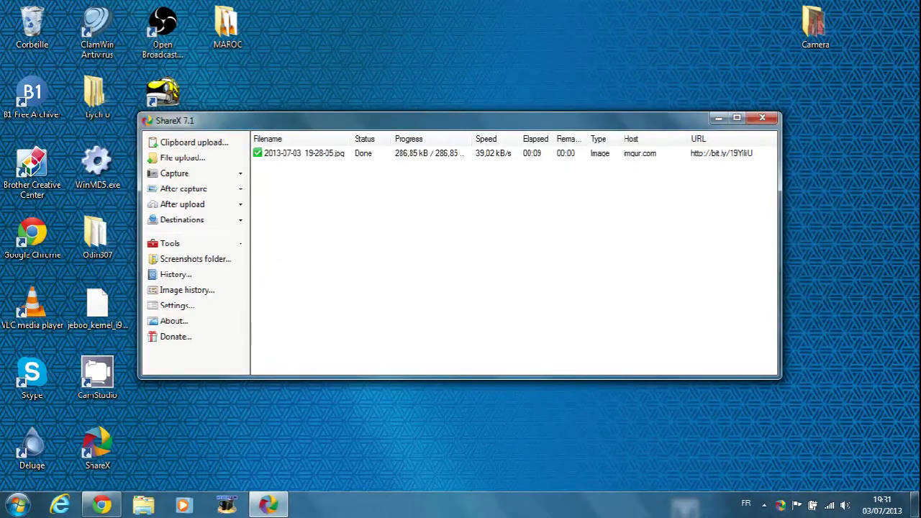
- Close the main window and view the program's About information through its notification area icon
click(762, 117)
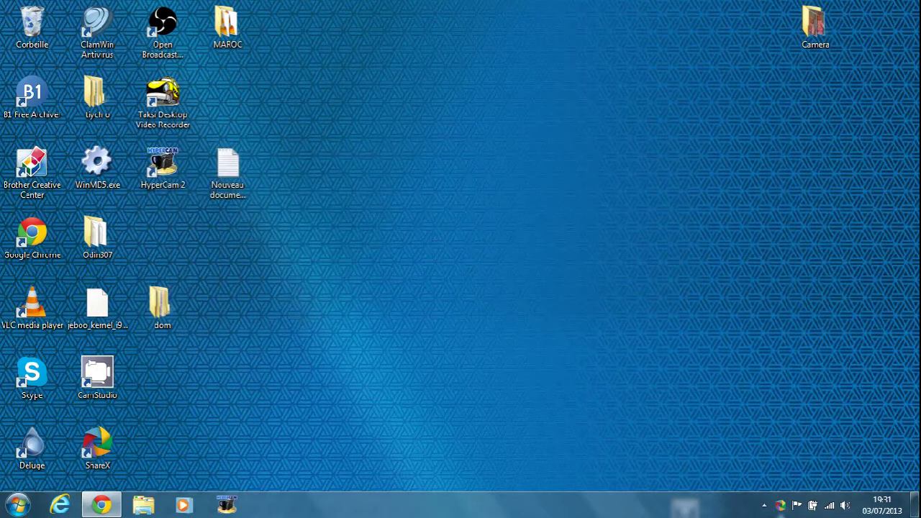
right_click(780, 505)
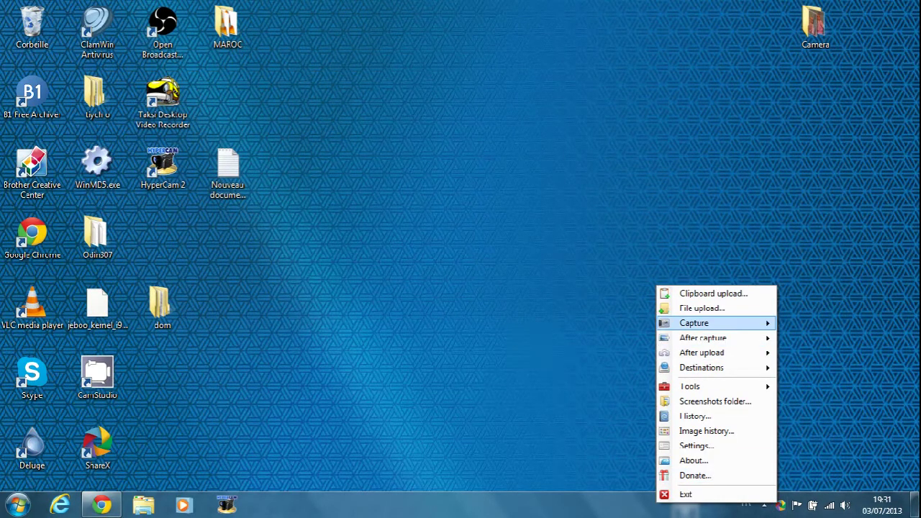
click(694, 461)
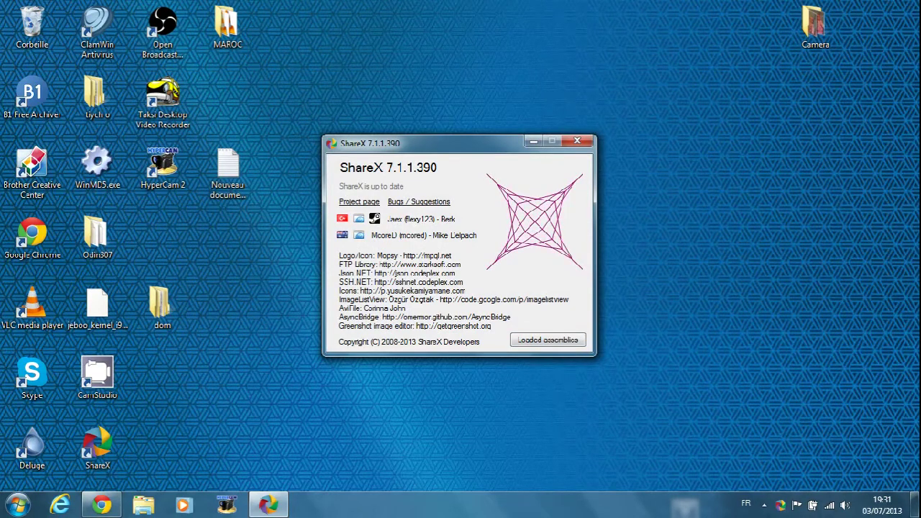
click(577, 140)
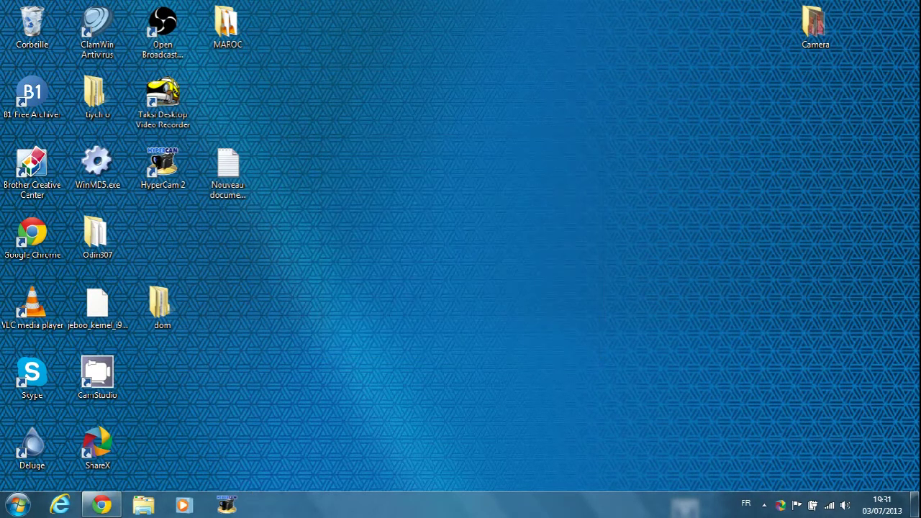